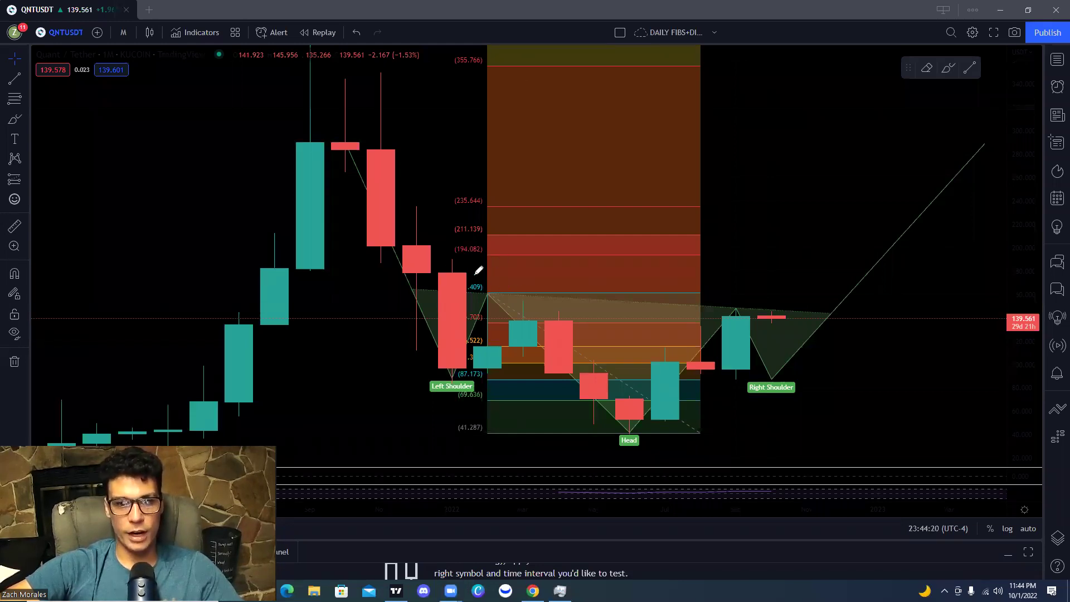
Highlight the left shoulder, neckline and right shoulder in red, ending with an upward arrow.
{"action": "mouse_move", "coordinate": [311, 141]}
{"action": "left_mouse_down"}
{"action": "mouse_move", "coordinate": [543, 317]}
{"action": "mouse_move", "coordinate": [728, 303]}
{"action": "mouse_move", "coordinate": [1037, 151]}
{"action": "left_mouse_up"}
{"action": "key", "text": "ctrl+z"}
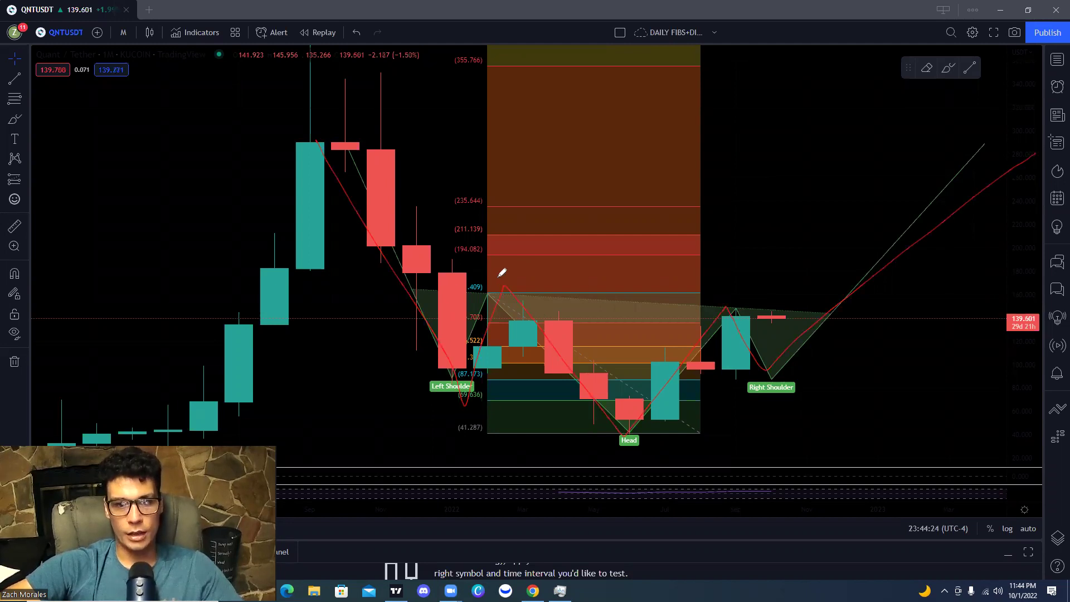
{"action": "mouse_move", "coordinate": [548, 281]}
{"action": "left_mouse_down"}
{"action": "mouse_move", "coordinate": [459, 279]}
{"action": "mouse_move", "coordinate": [905, 288]}
{"action": "left_mouse_up"}
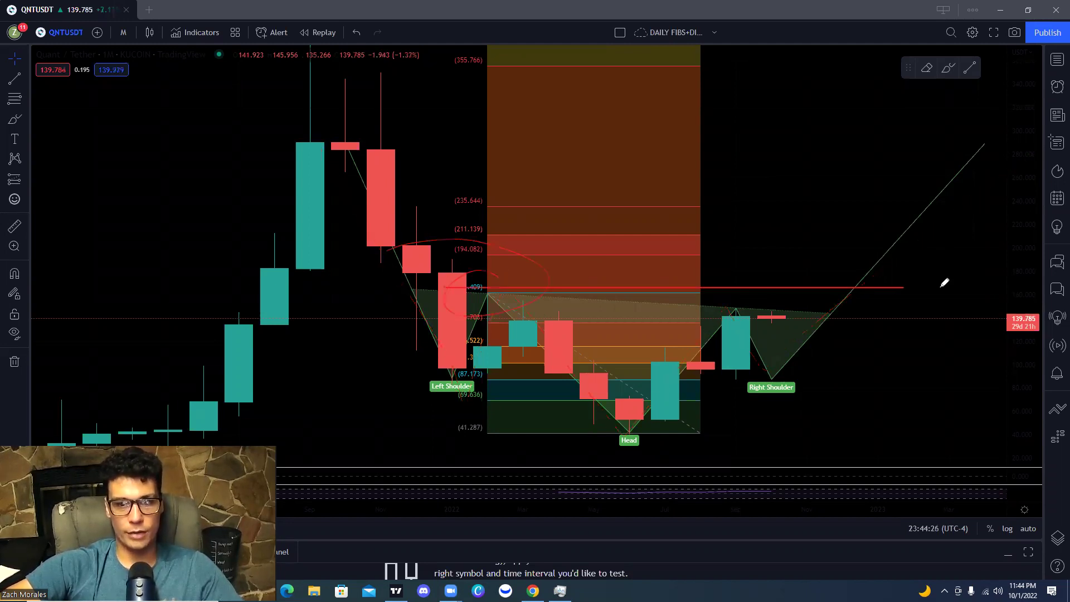
{"action": "left_click_drag", "start_coordinate": [685, 280], "coordinate": [742, 282]}
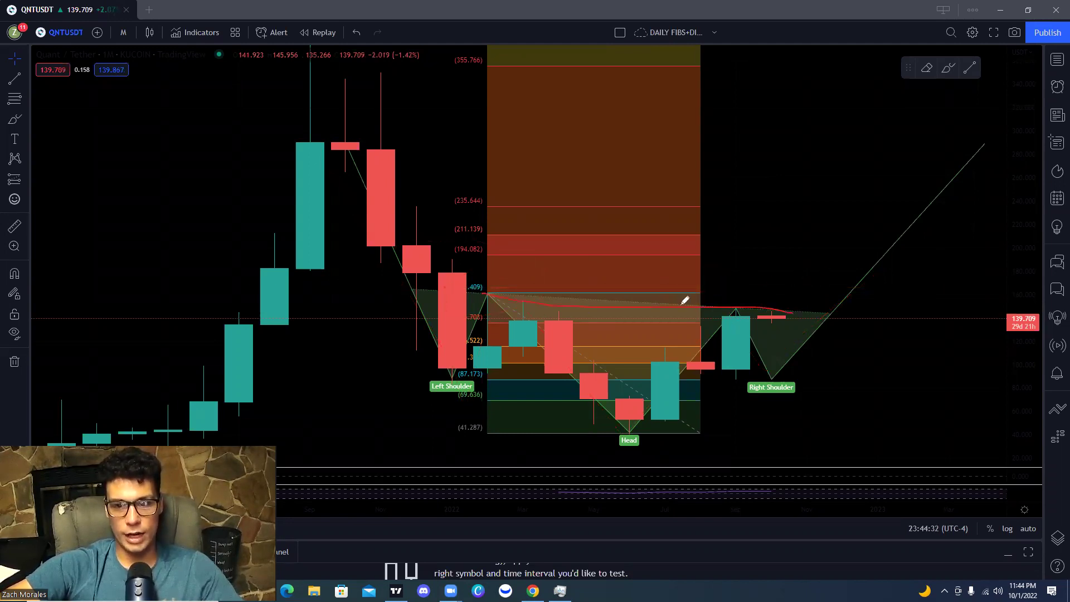
{"action": "left_click_drag", "start_coordinate": [765, 299], "coordinate": [774, 307]}
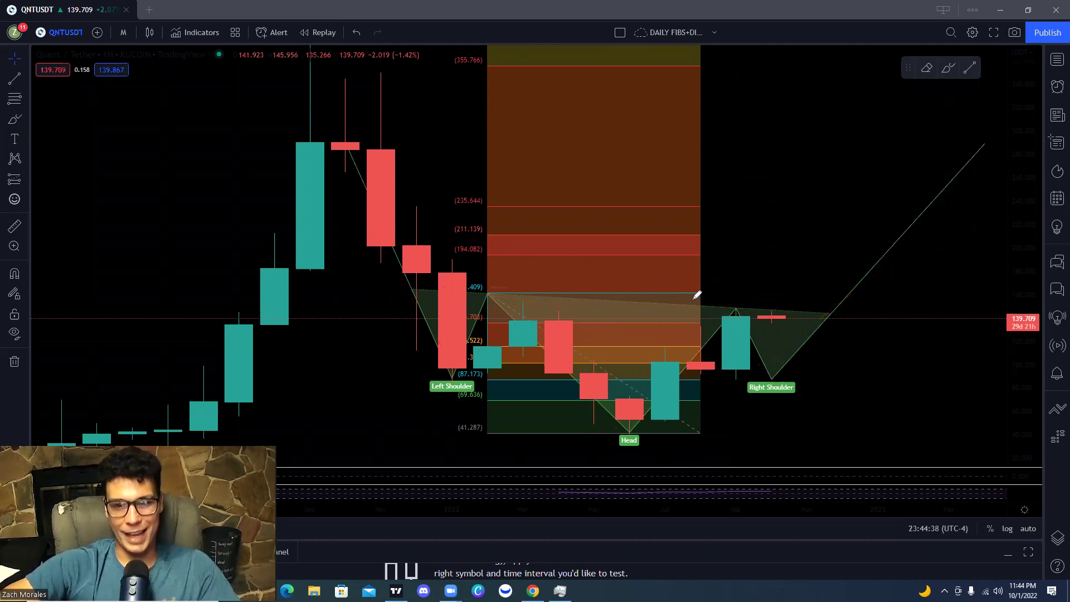
{"action": "mouse_move", "coordinate": [741, 303]}
{"action": "left_mouse_down"}
{"action": "mouse_move", "coordinate": [755, 250]}
{"action": "mouse_move", "coordinate": [773, 259]}
{"action": "left_mouse_up"}
{"action": "mouse_move", "coordinate": [500, 237]}
{"action": "left_mouse_down"}
{"action": "mouse_move", "coordinate": [538, 231]}
{"action": "mouse_move", "coordinate": [476, 210]}
{"action": "mouse_move", "coordinate": [485, 191]}
{"action": "mouse_move", "coordinate": [475, 183]}
{"action": "mouse_move", "coordinate": [510, 214]}
{"action": "left_mouse_up"}
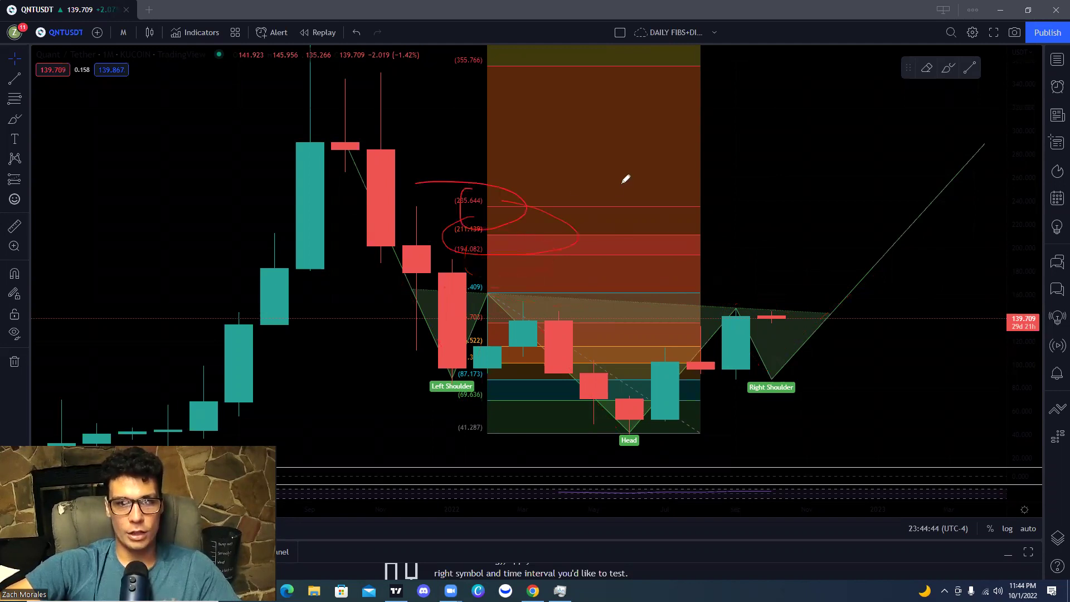
{"action": "mouse_move", "coordinate": [626, 179]}
{"action": "left_mouse_down"}
{"action": "mouse_move", "coordinate": [526, 149]}
{"action": "mouse_move", "coordinate": [545, 106]}
{"action": "mouse_move", "coordinate": [569, 136]}
{"action": "left_mouse_up"}
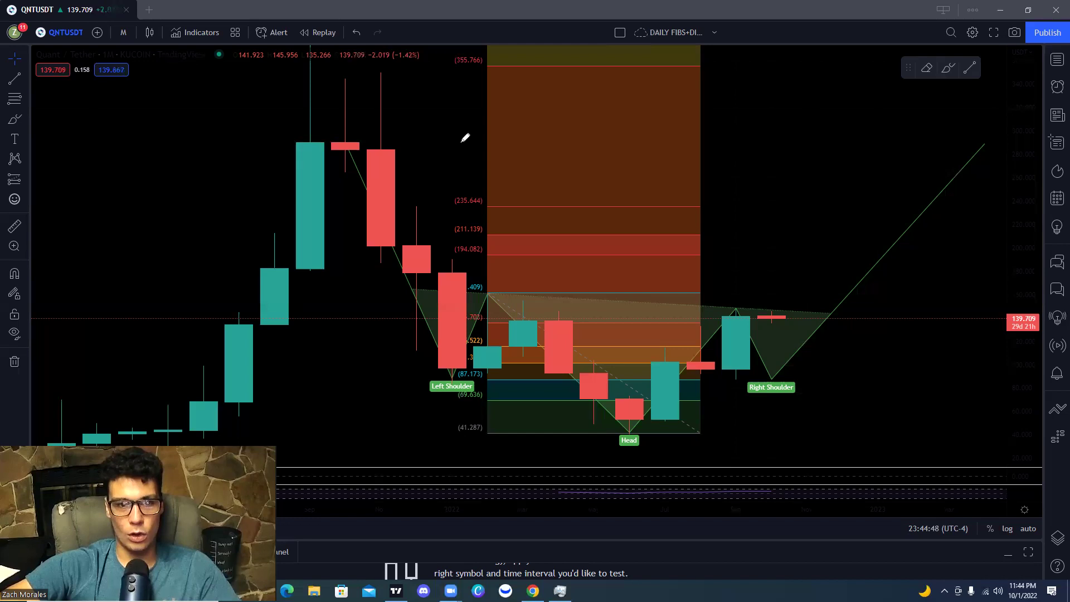
{"action": "left_click_drag", "start_coordinate": [302, 144], "coordinate": [1060, 141]}
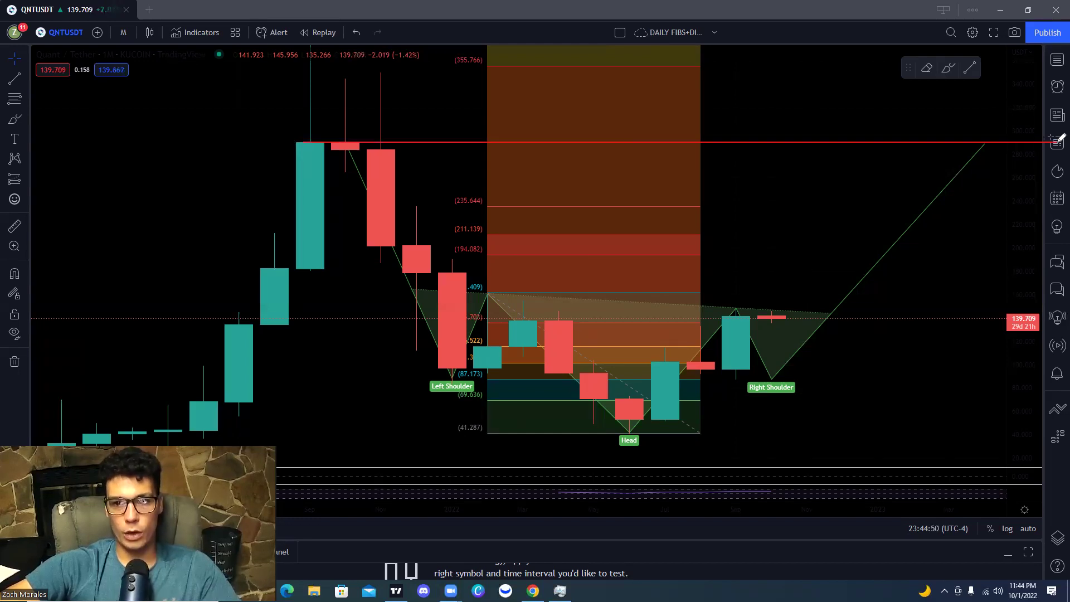